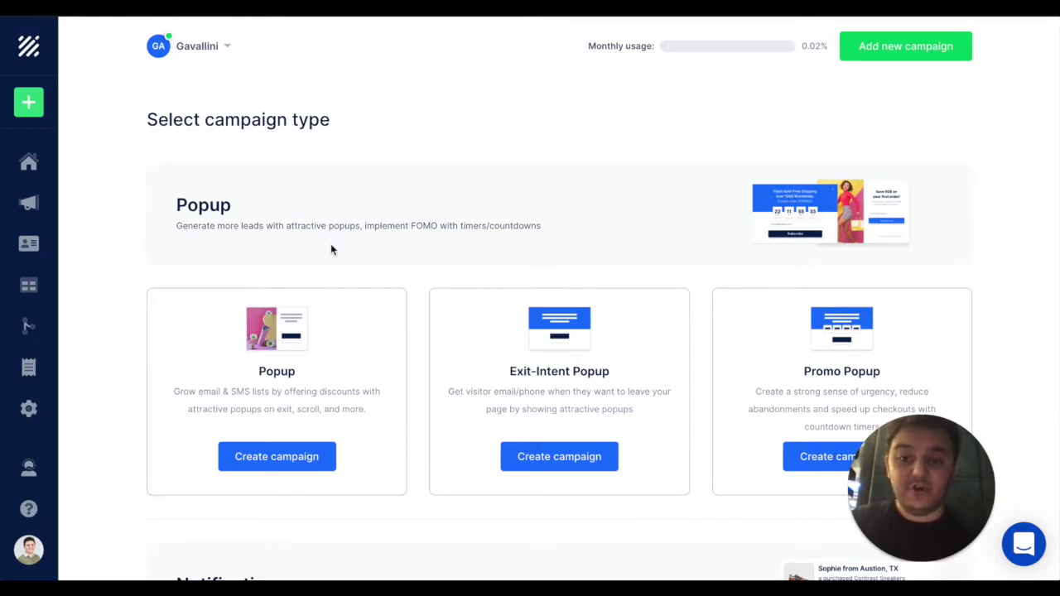
Browse the Popup, Notification and Bar campaign types on the Select campaign type page.
scroll(330, 243, down, 5)
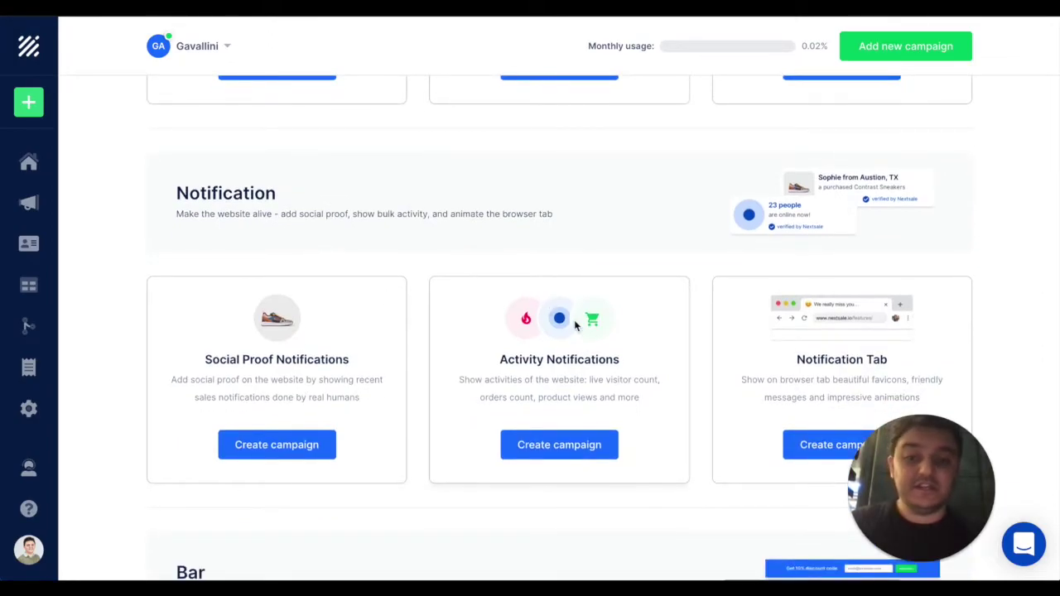
scroll(456, 289, down, 4)
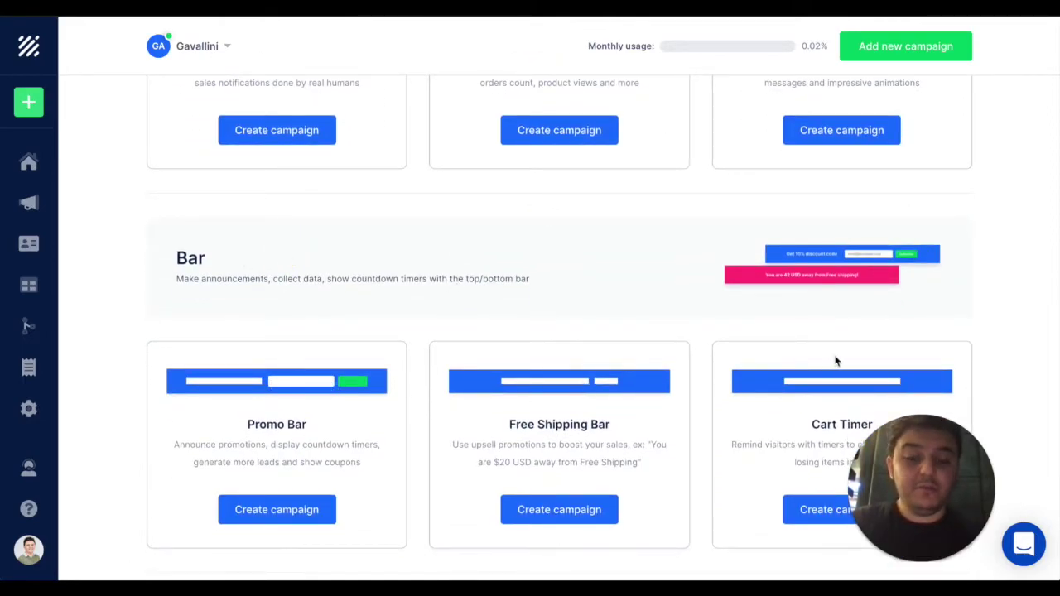
scroll(355, 356, up, 9)
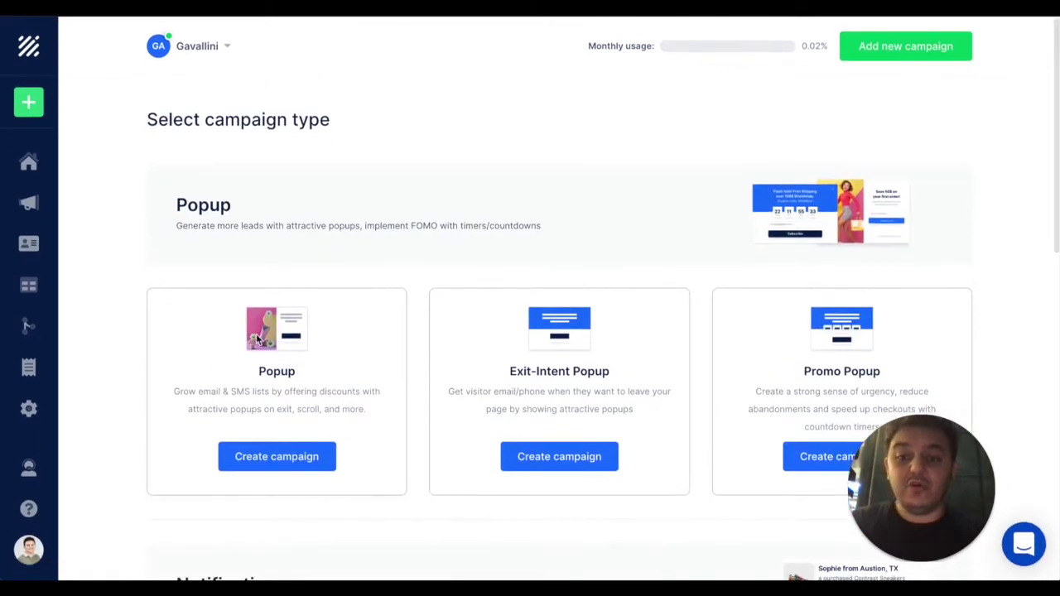
Pick the 10% OFF exit discount popup template, preview its PROMOCODE success screen, and continue to Settings.
click(277, 452)
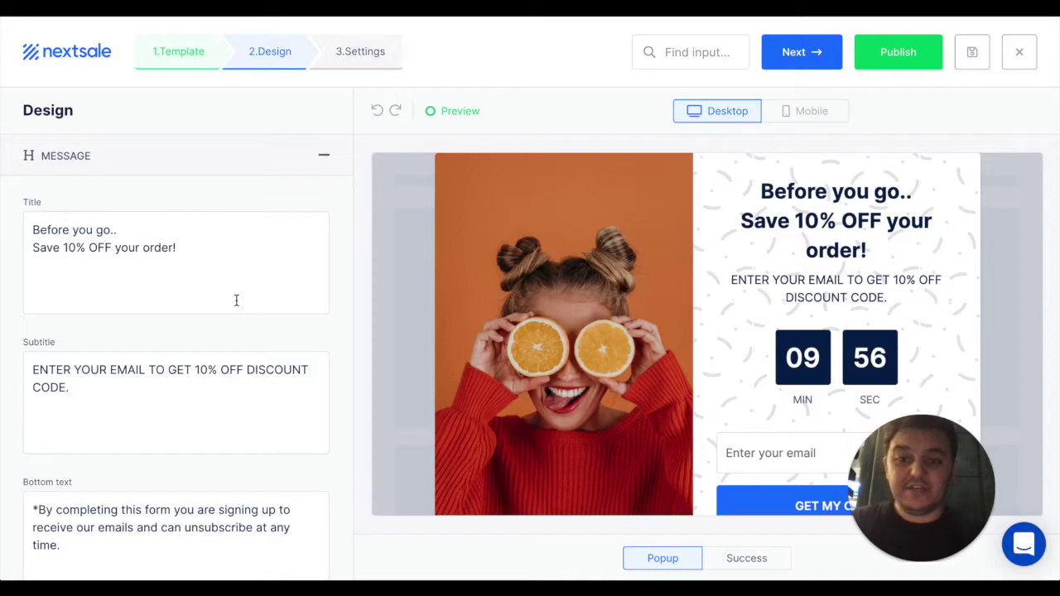
scroll(236, 301, down, 3)
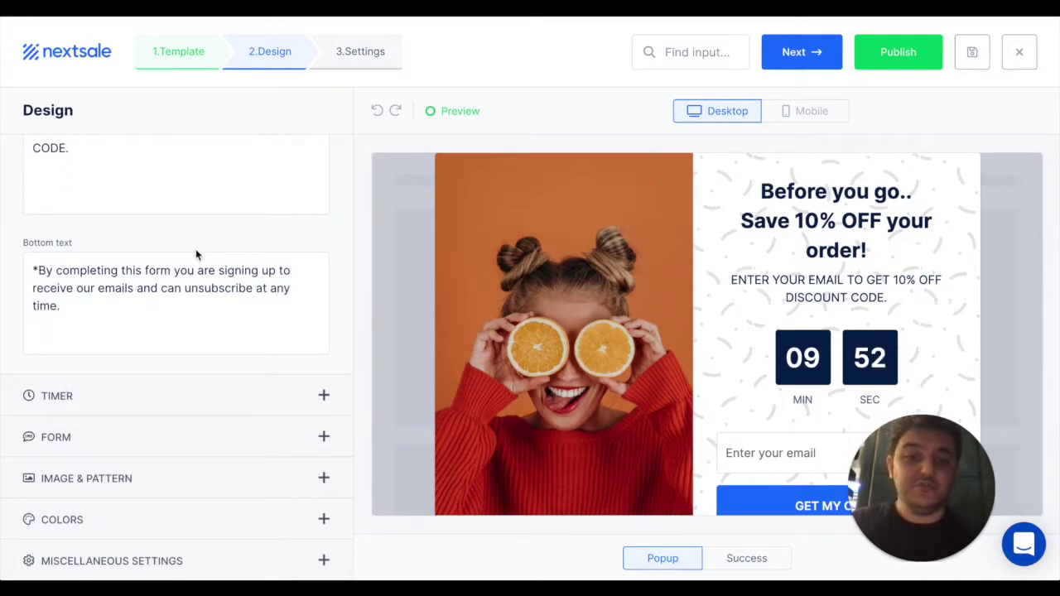
click(747, 560)
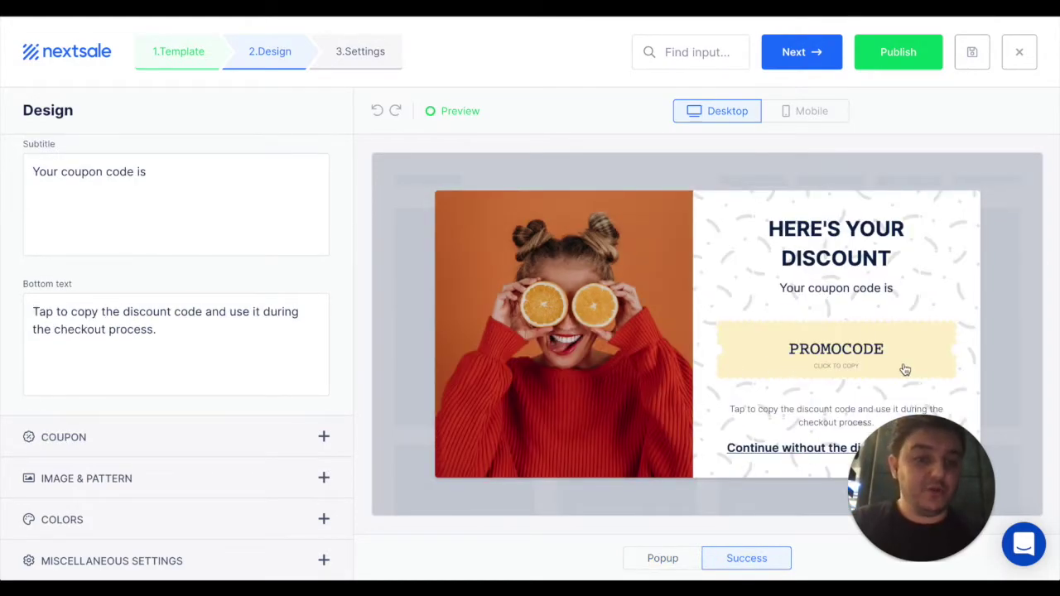
click(793, 52)
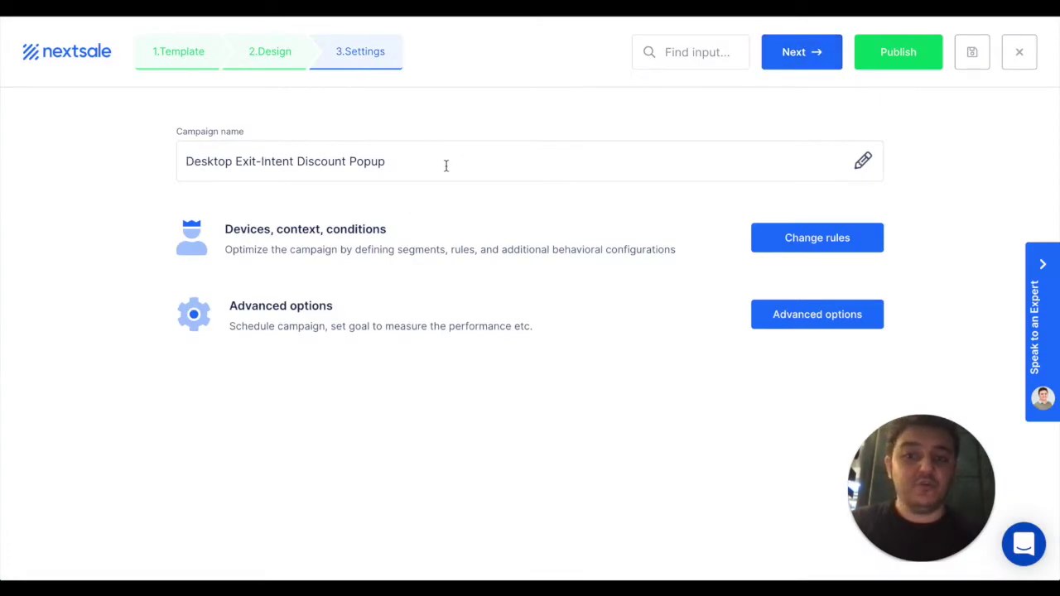
Set the popup's device rules to Desktop and Mobile, then review its Triggers and Conditions.
click(780, 237)
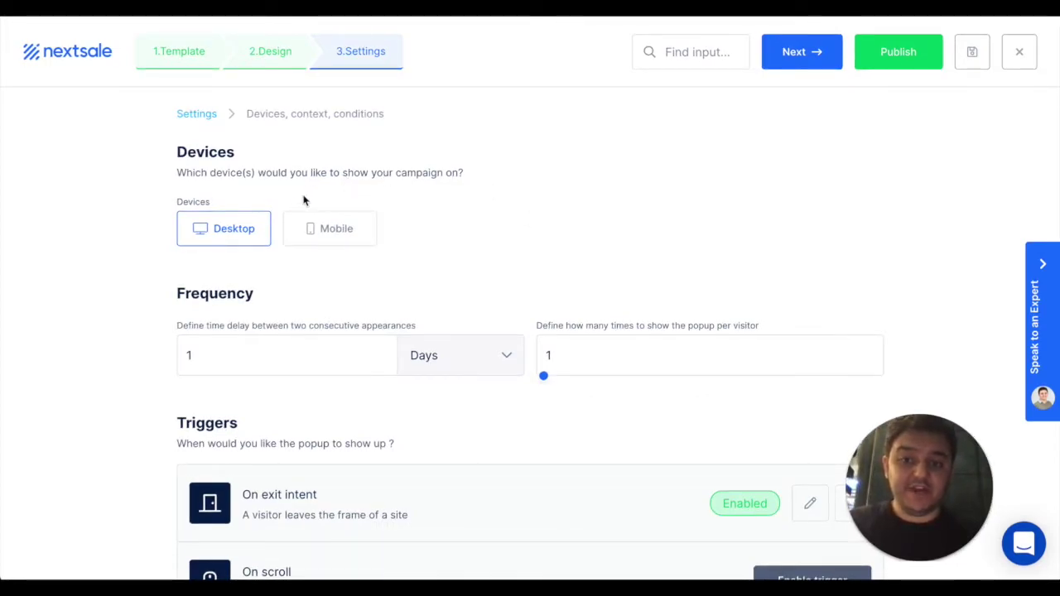
click(231, 238)
click(320, 237)
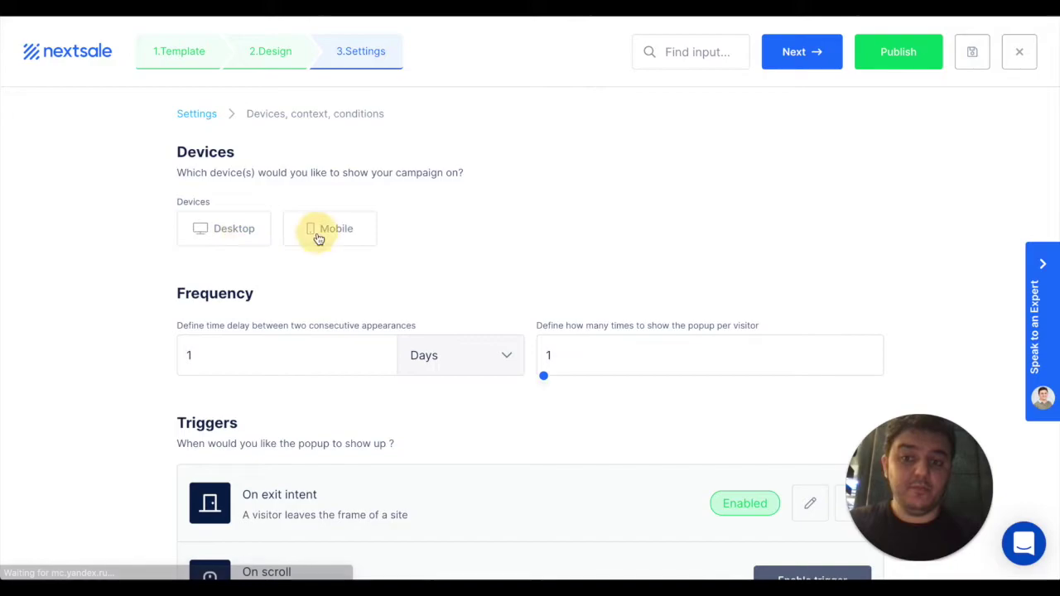
click(230, 237)
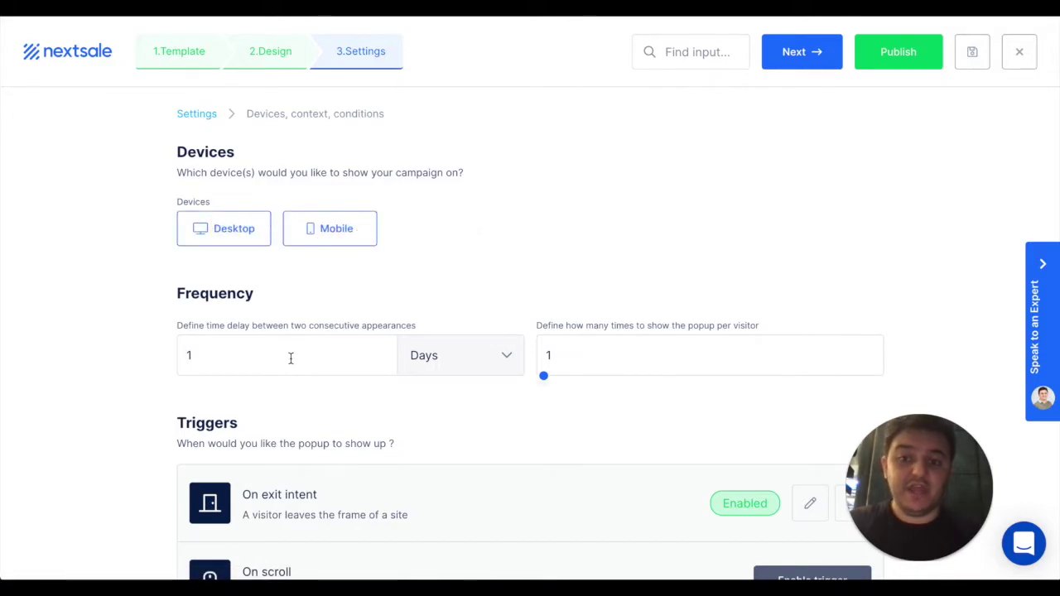
scroll(291, 359, down, 3)
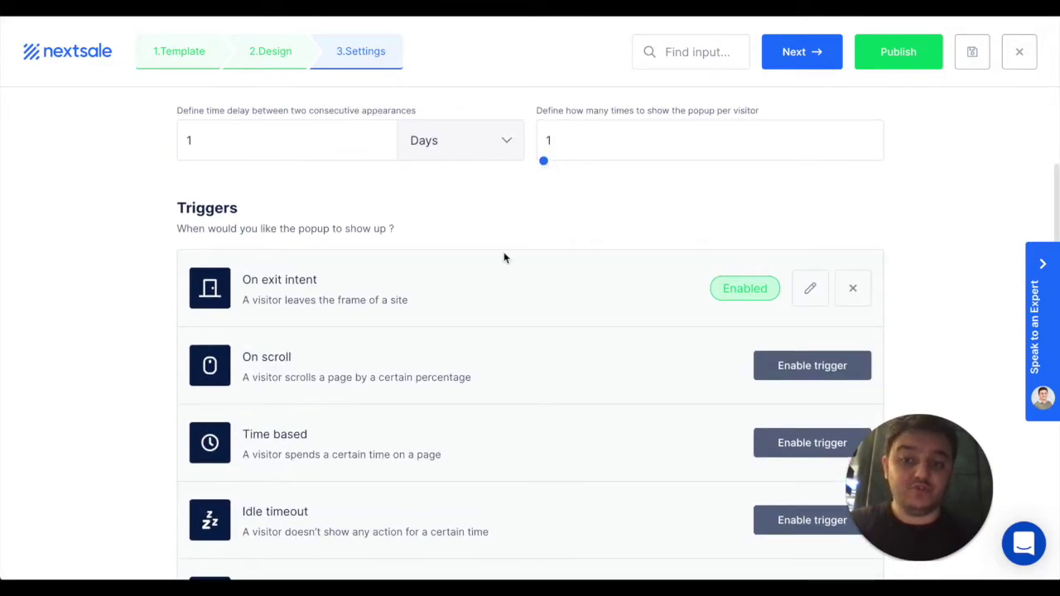
scroll(659, 219, down, 2)
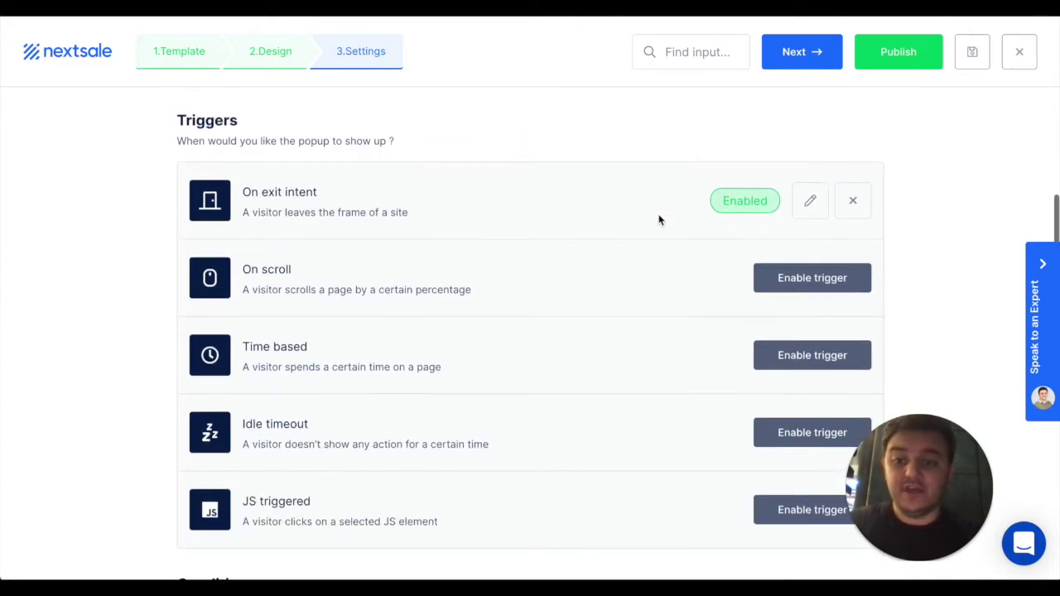
scroll(757, 239, down, 2)
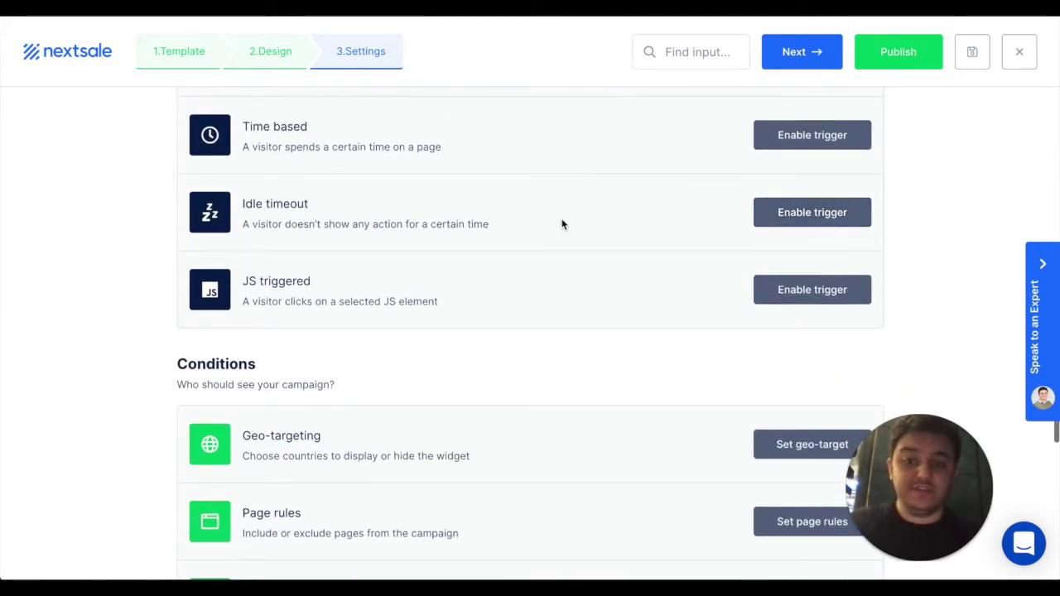
scroll(562, 223, down, 3)
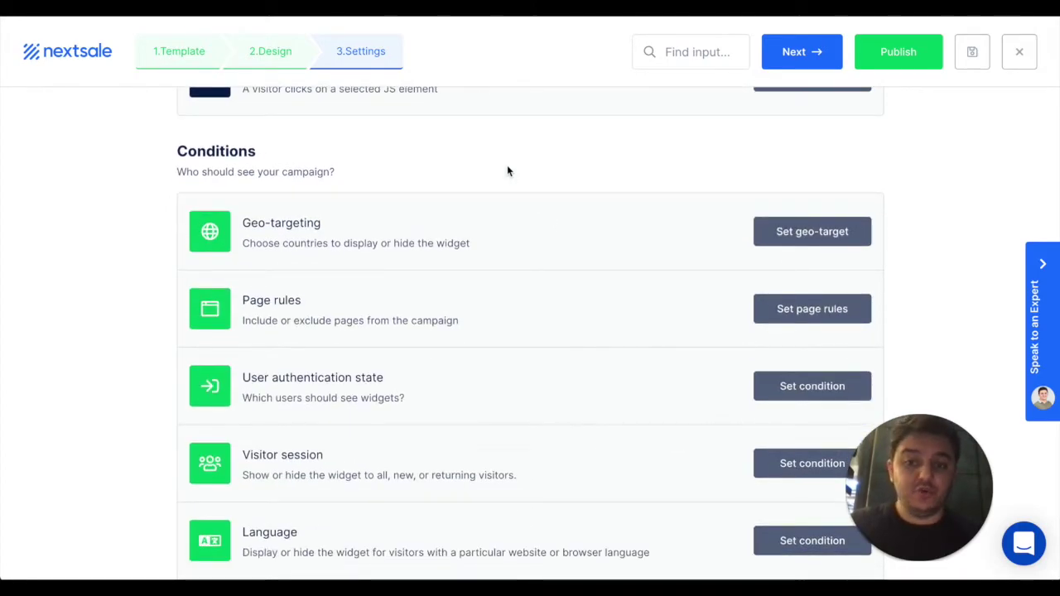
scroll(506, 170, down, 1)
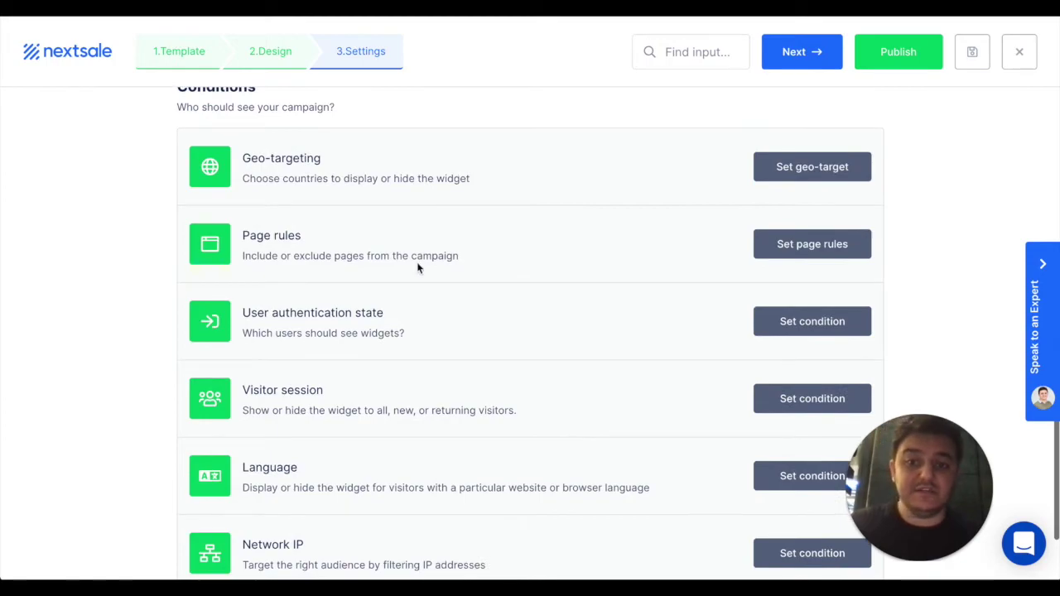
scroll(407, 252, down, 1)
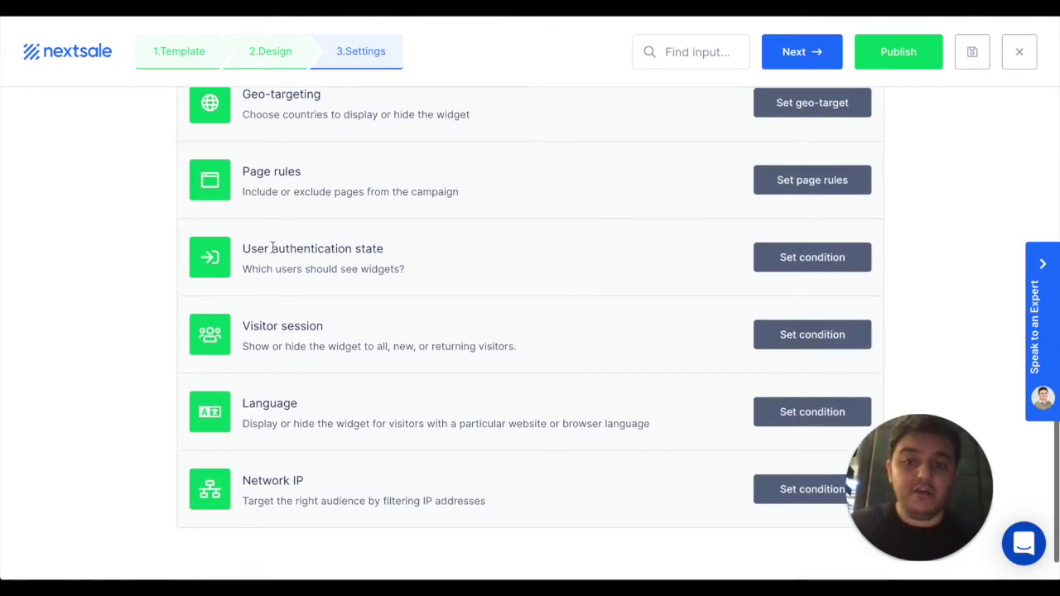
scroll(427, 305, down, 1)
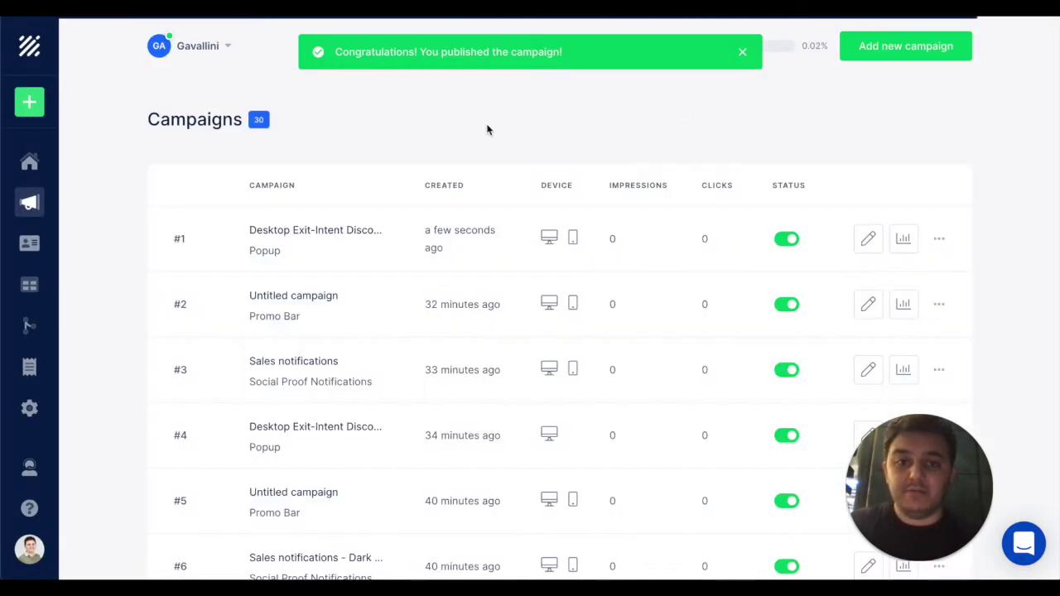
Start a new Social Proof Notifications campaign from the Notification section.
click(873, 51)
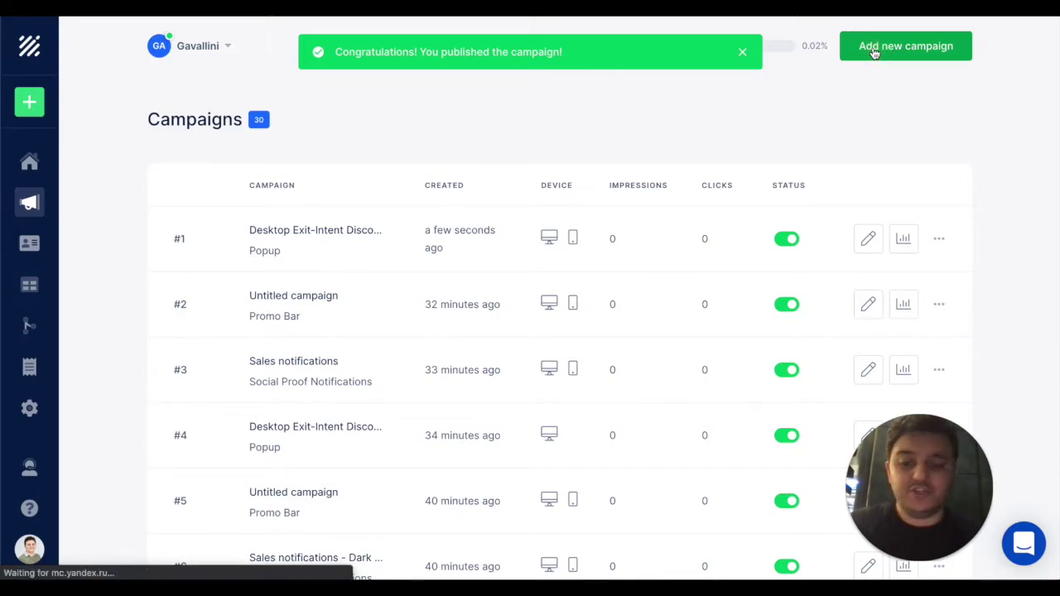
scroll(547, 182, down, 4)
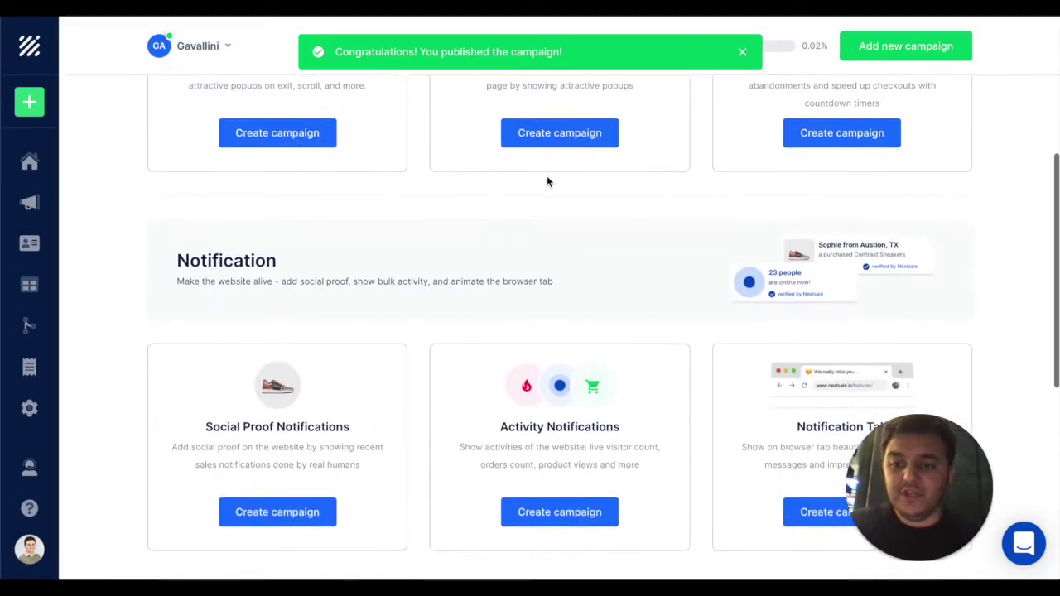
scroll(304, 225, down, 1)
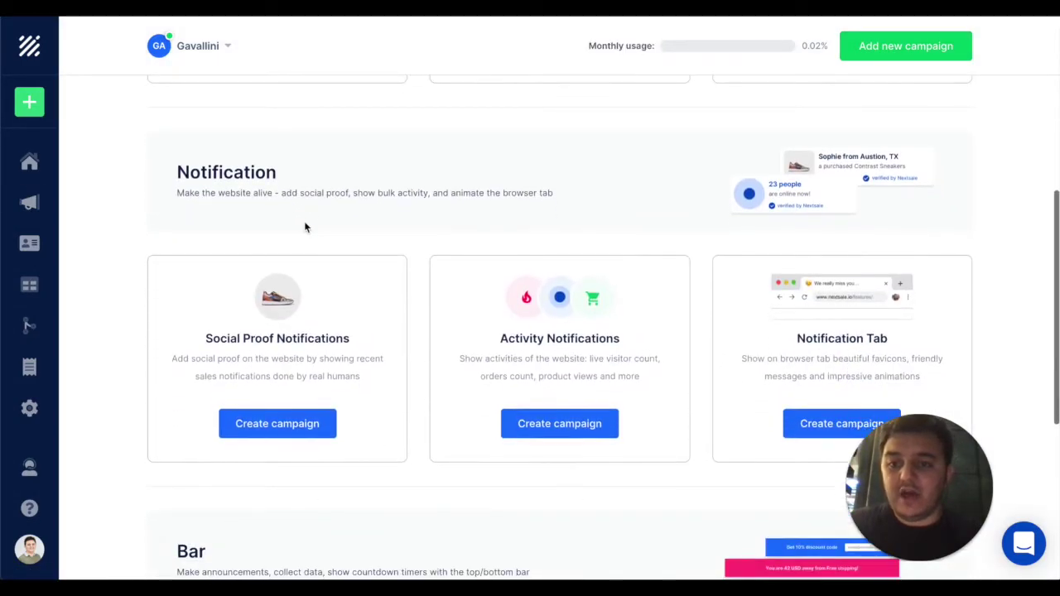
click(256, 434)
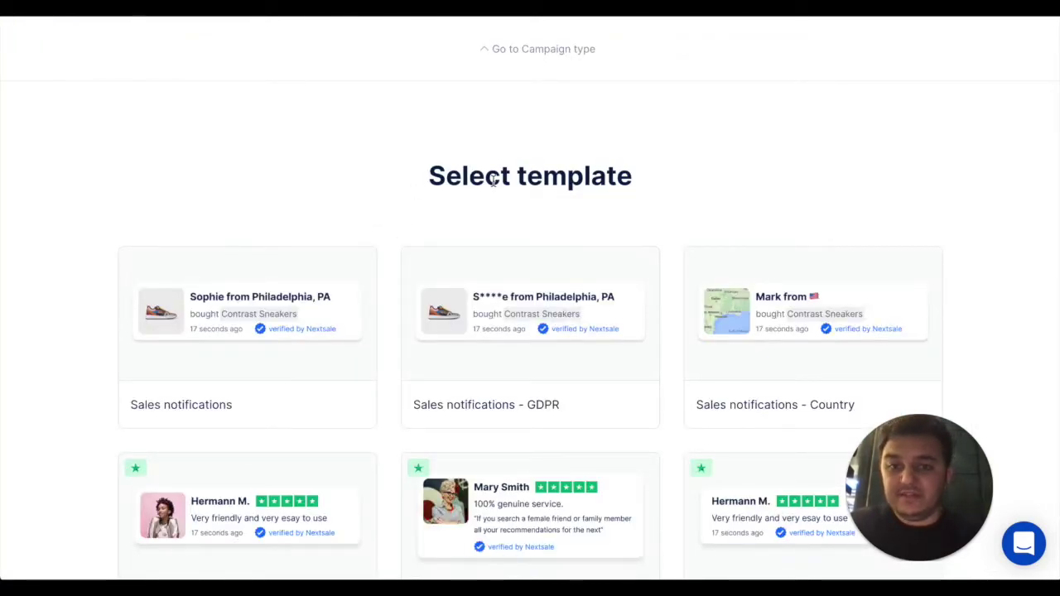
scroll(493, 180, down, 2)
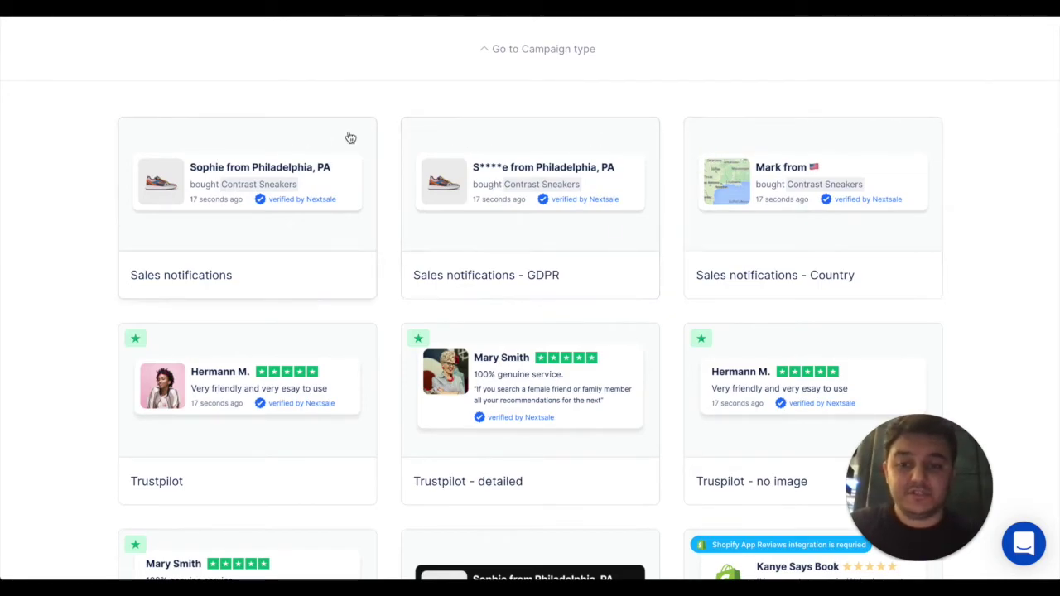
scroll(611, 221, down, 4)
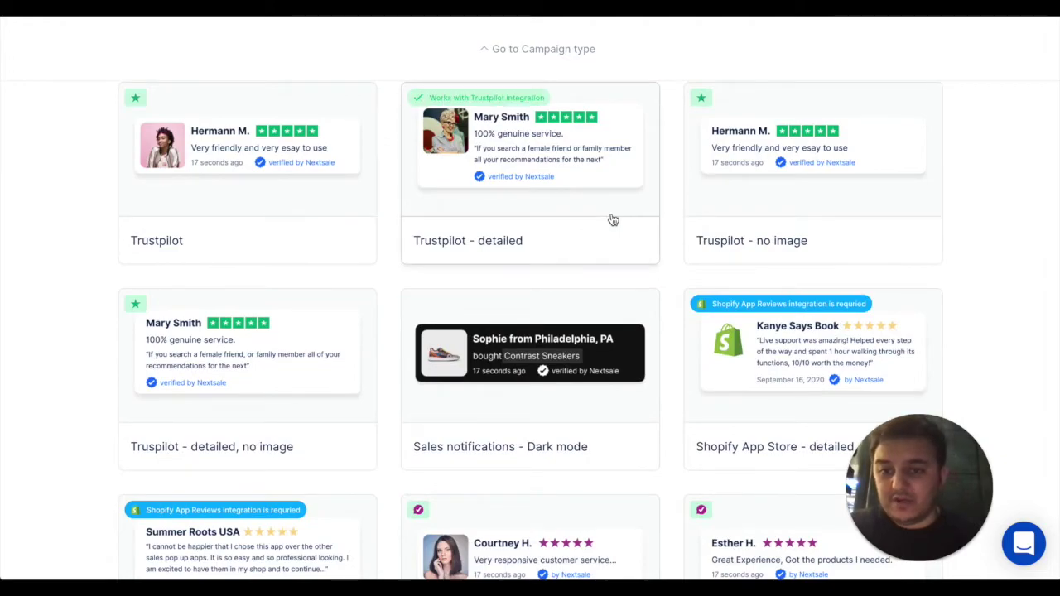
scroll(613, 219, down, 3)
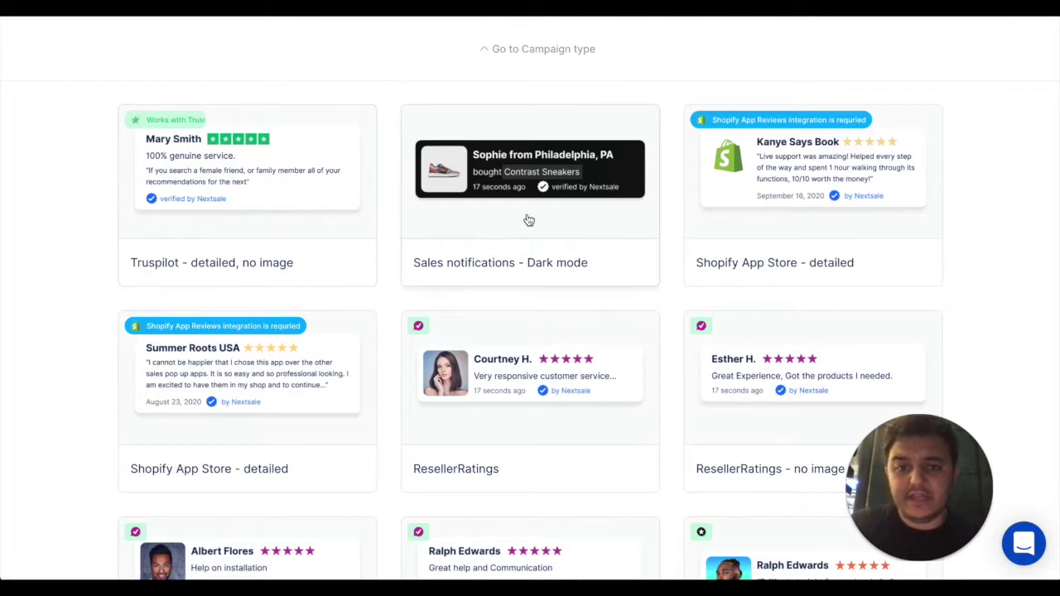
scroll(527, 220, down, 2)
scroll(527, 219, down, 3)
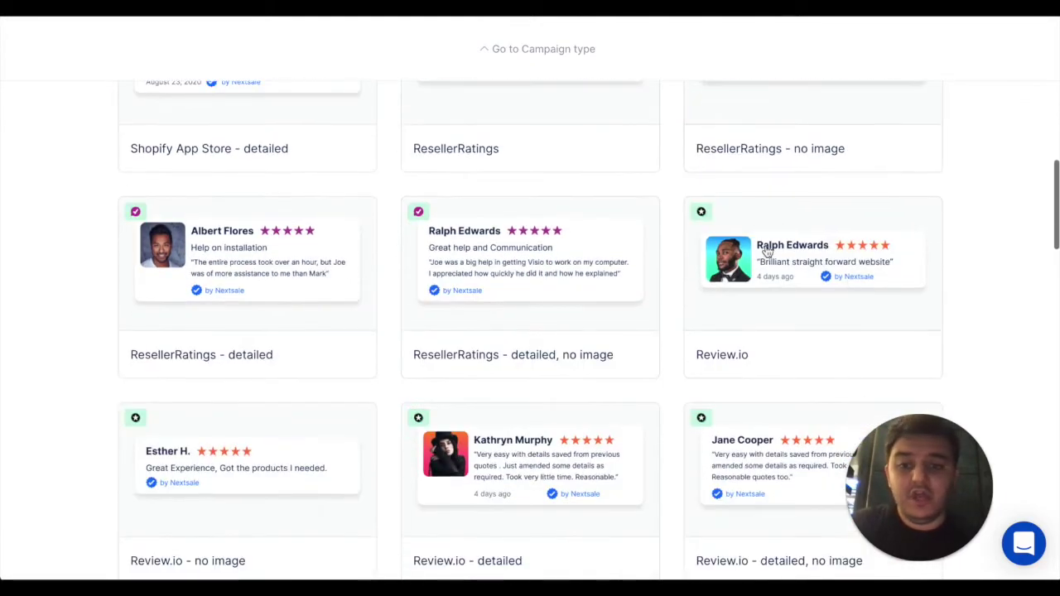
scroll(533, 263, down, 7)
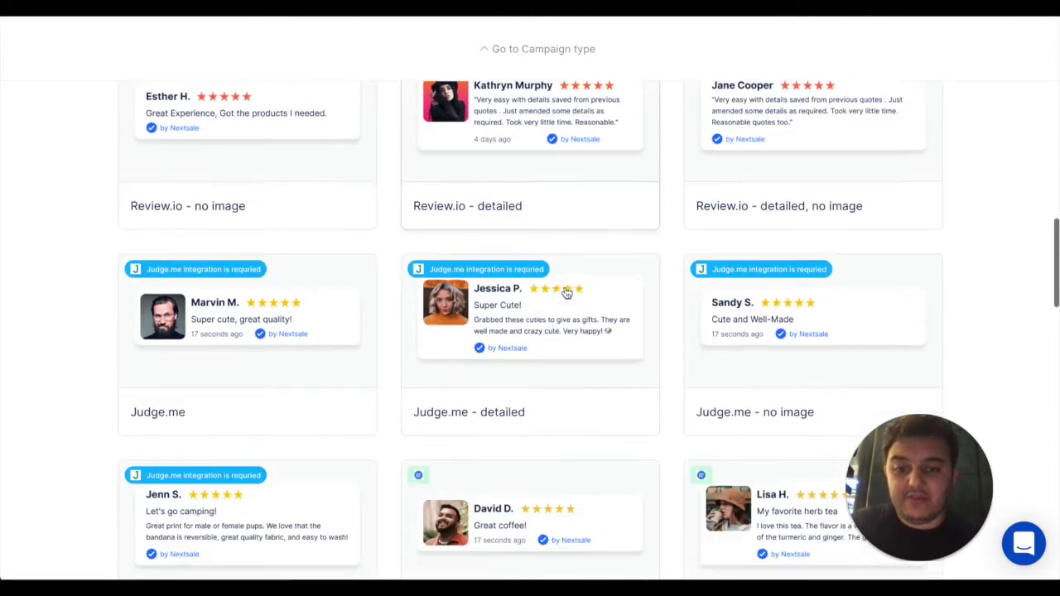
scroll(566, 294, down, 8)
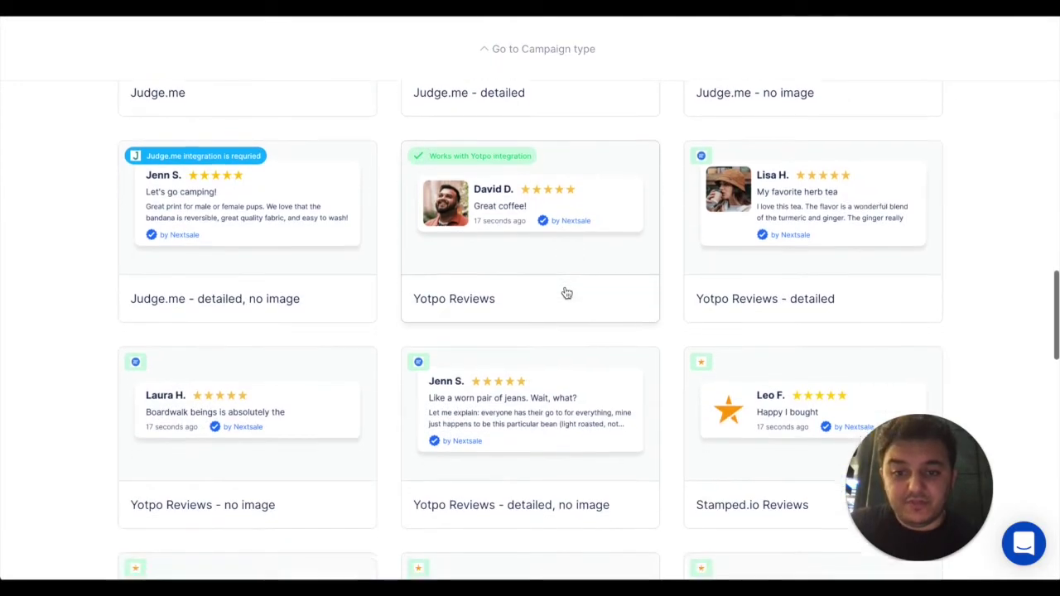
scroll(566, 293, down, 11)
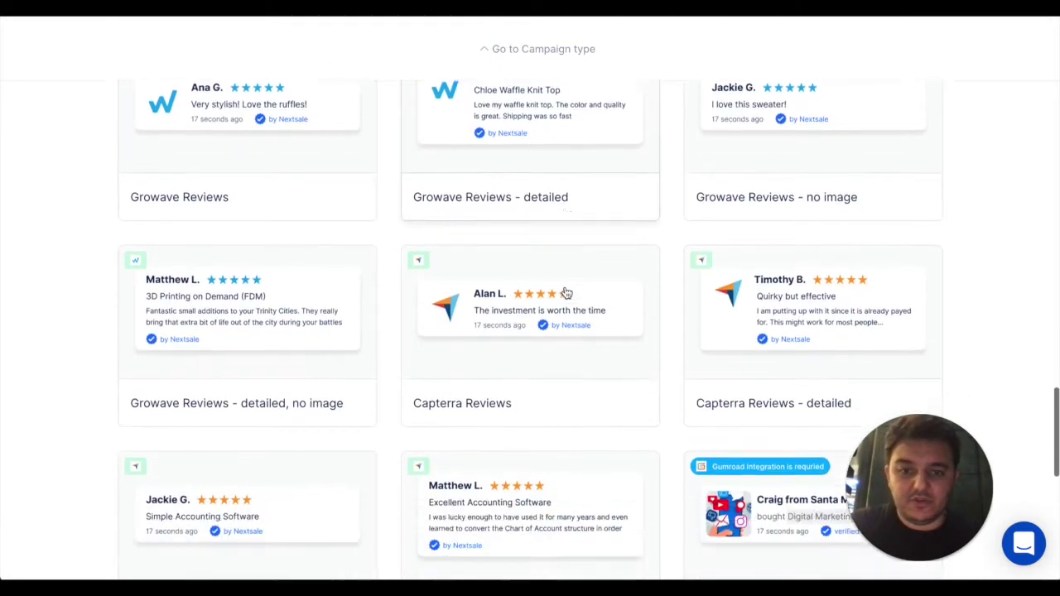
scroll(567, 293, down, 8)
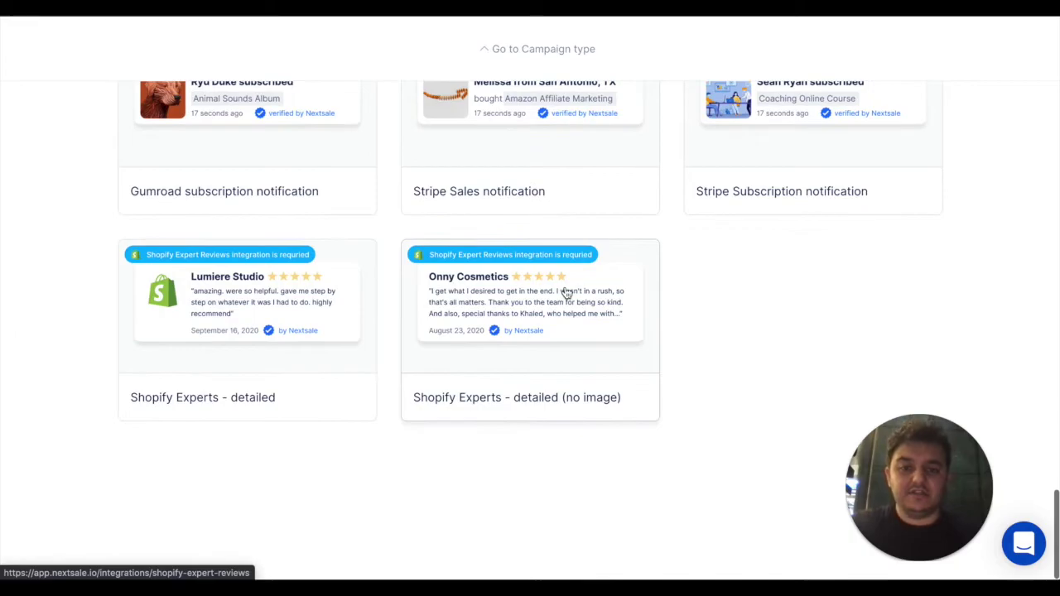
scroll(567, 294, up, 4)
scroll(567, 293, up, 20)
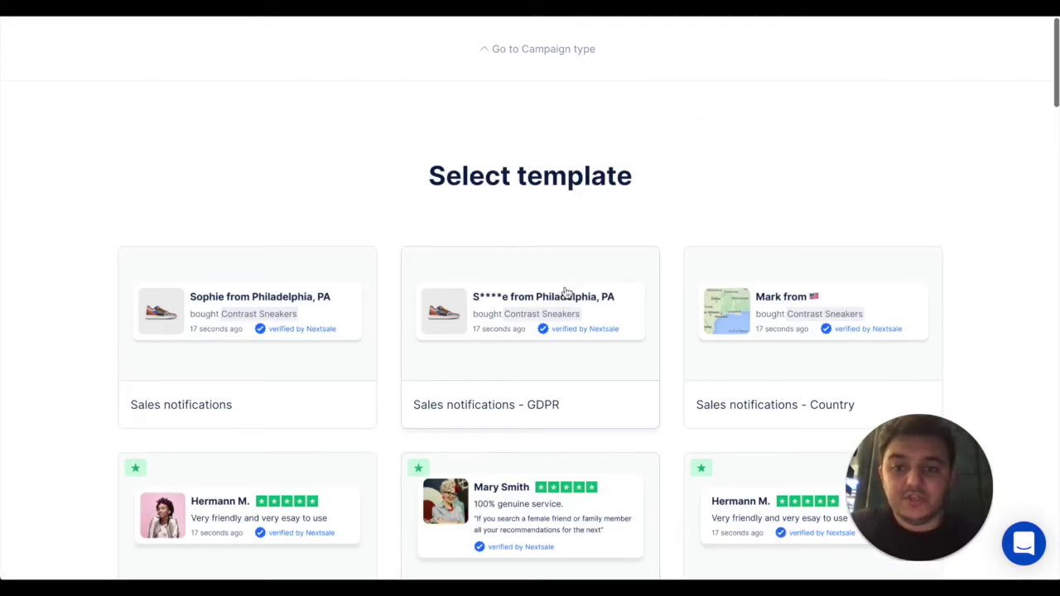
click(180, 267)
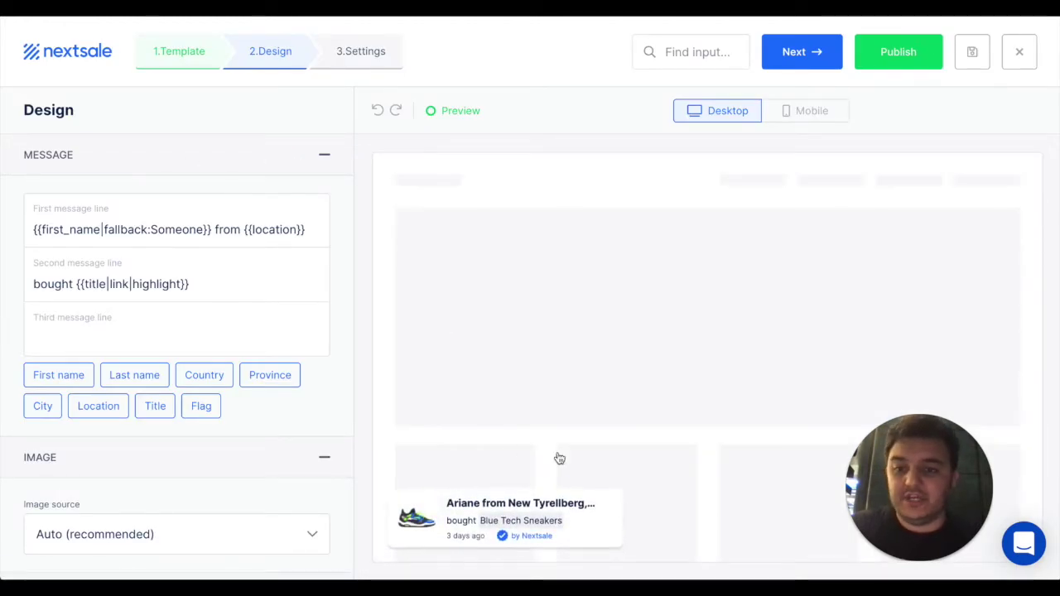
Review the Sales notifications rule conditions in Settings and publish the campaign.
click(797, 54)
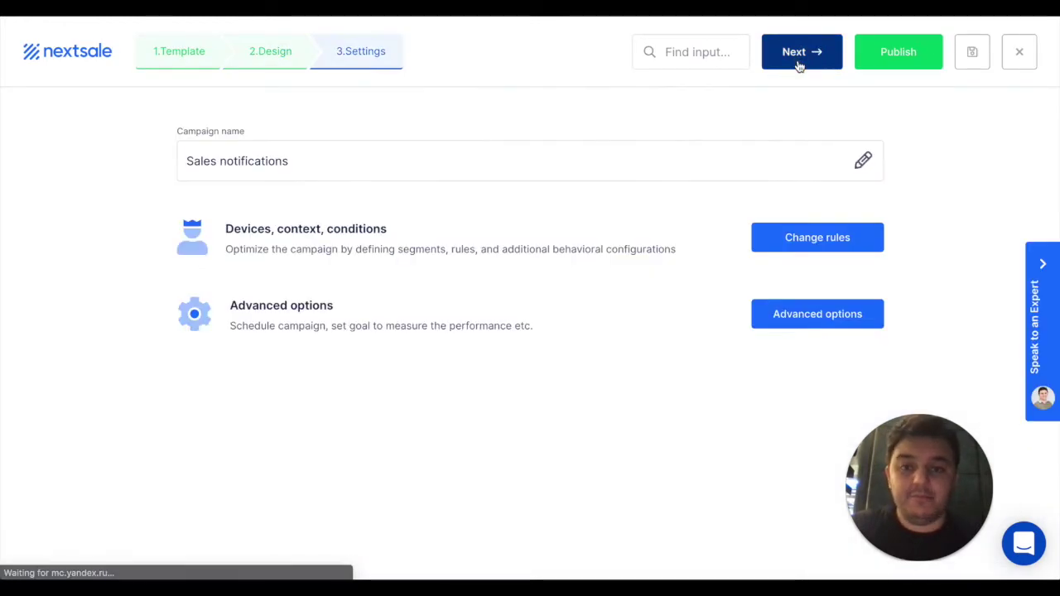
click(782, 244)
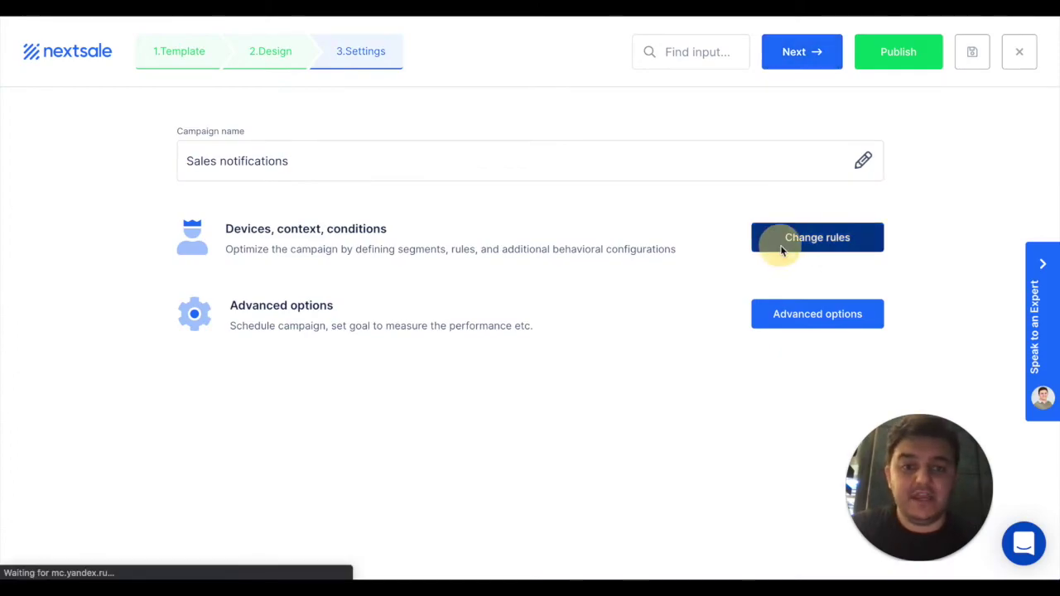
scroll(442, 293, down, 8)
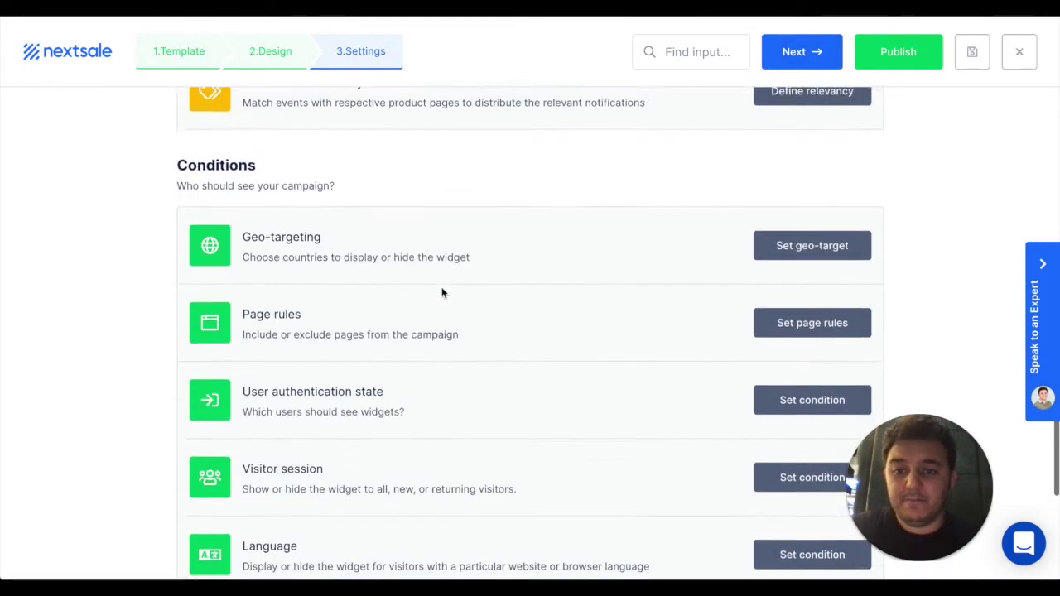
scroll(442, 292, up, 8)
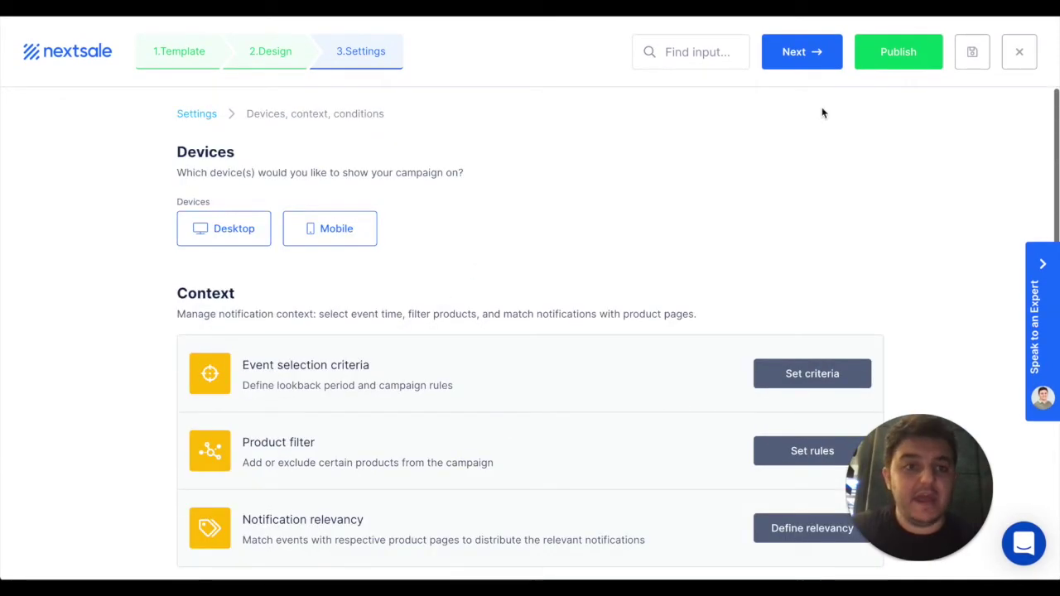
click(864, 50)
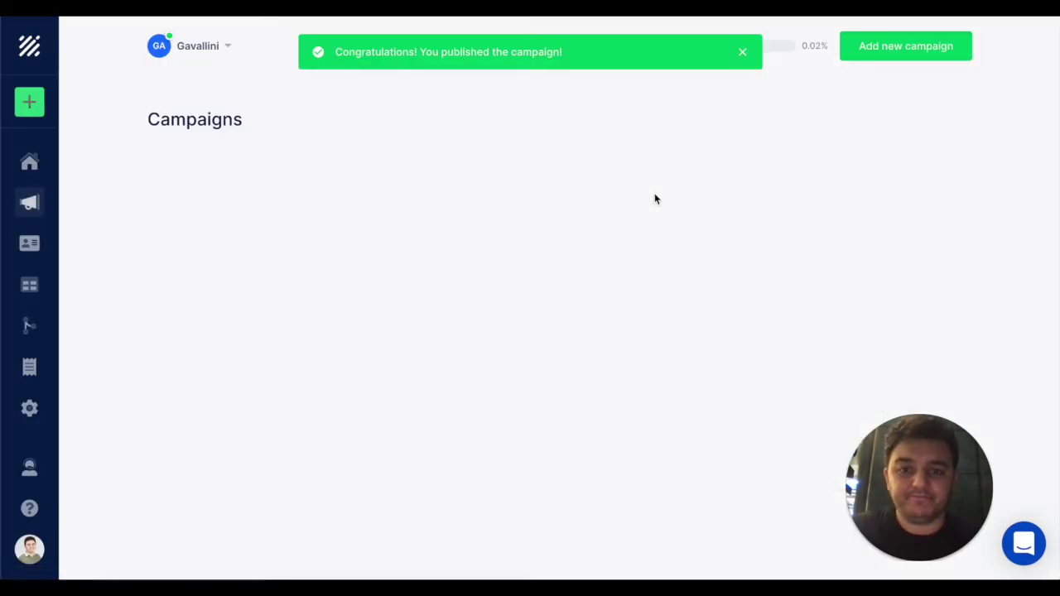
Create a Promo Bar campaign and add a countdown timer to its 'Subscribe for a discount coupon!' message.
click(862, 58)
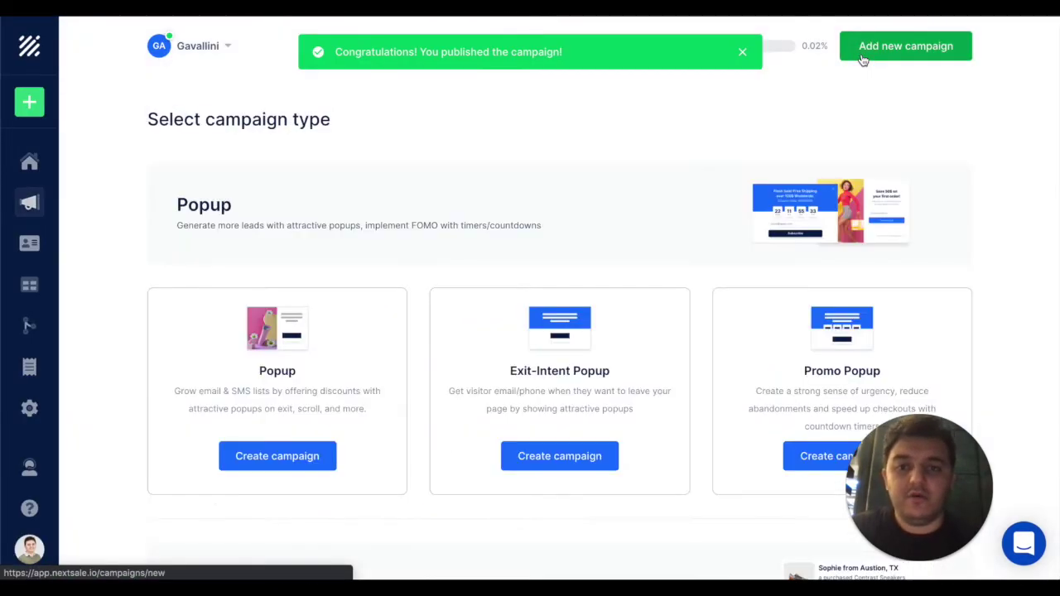
scroll(395, 184, down, 10)
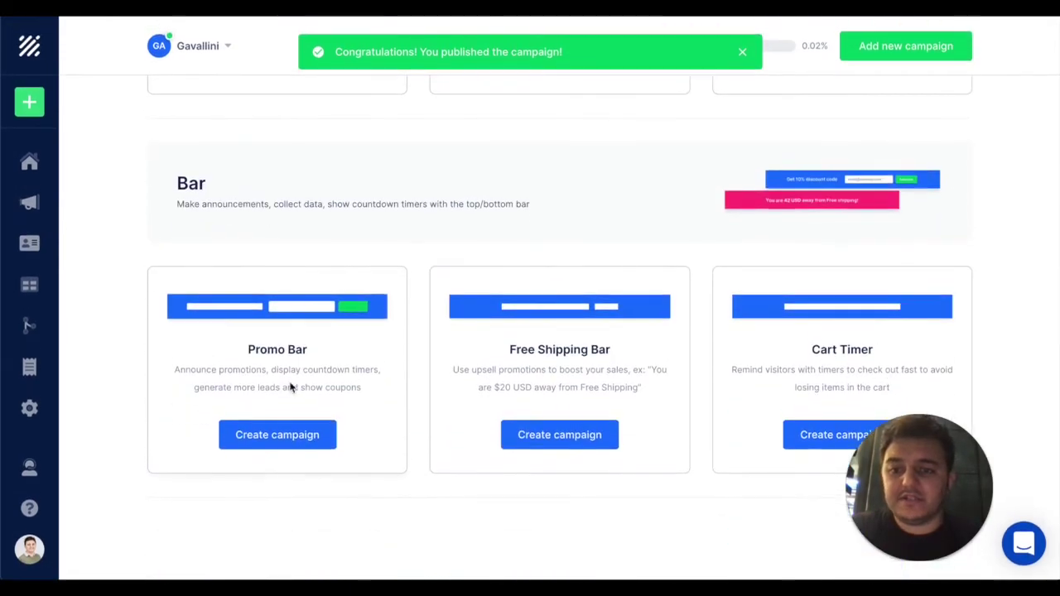
click(260, 437)
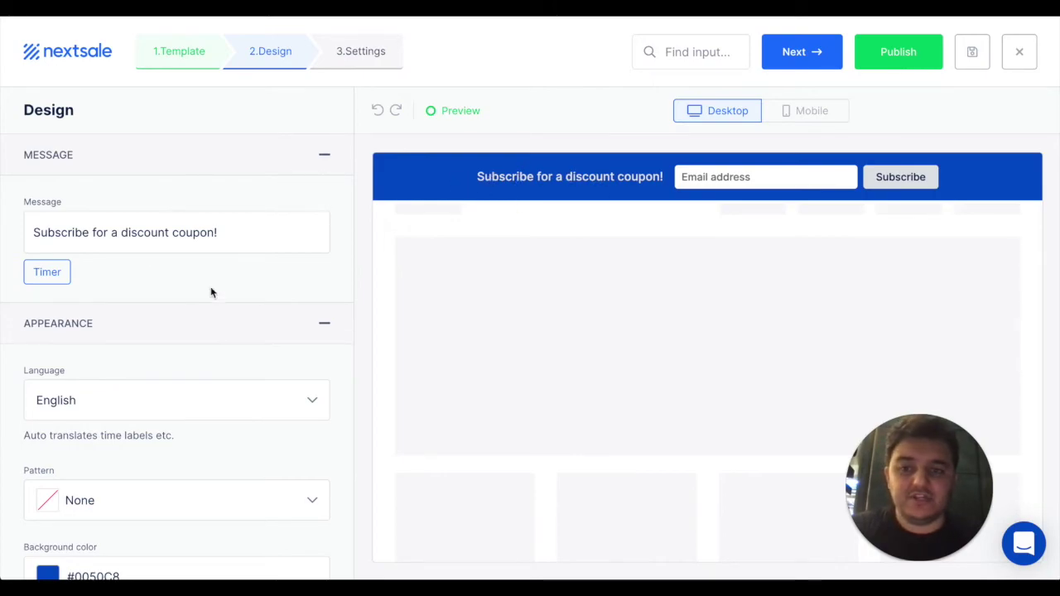
click(224, 233)
click(50, 274)
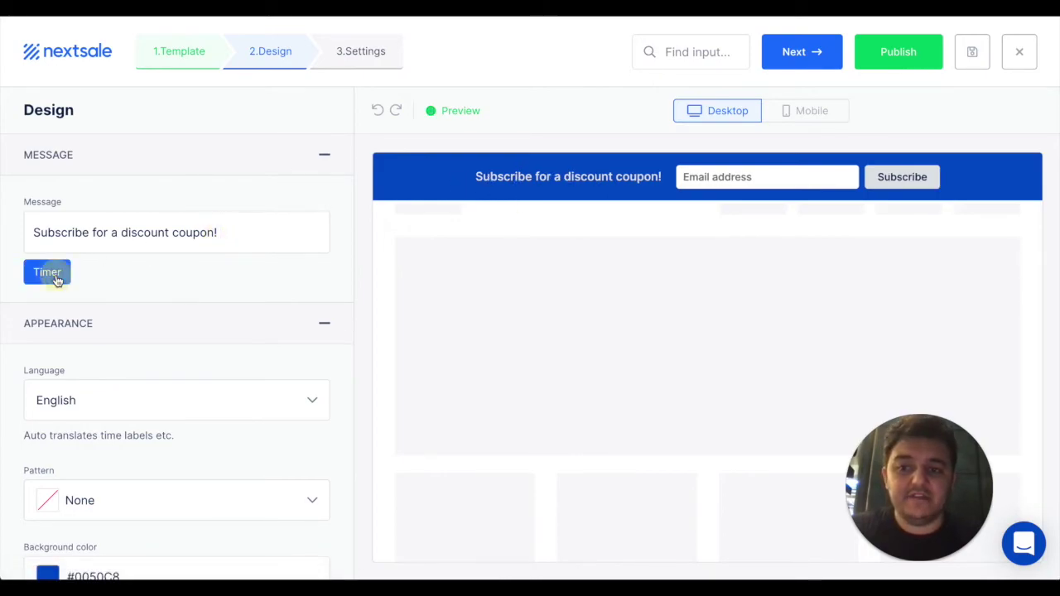
scroll(250, 386, down, 6)
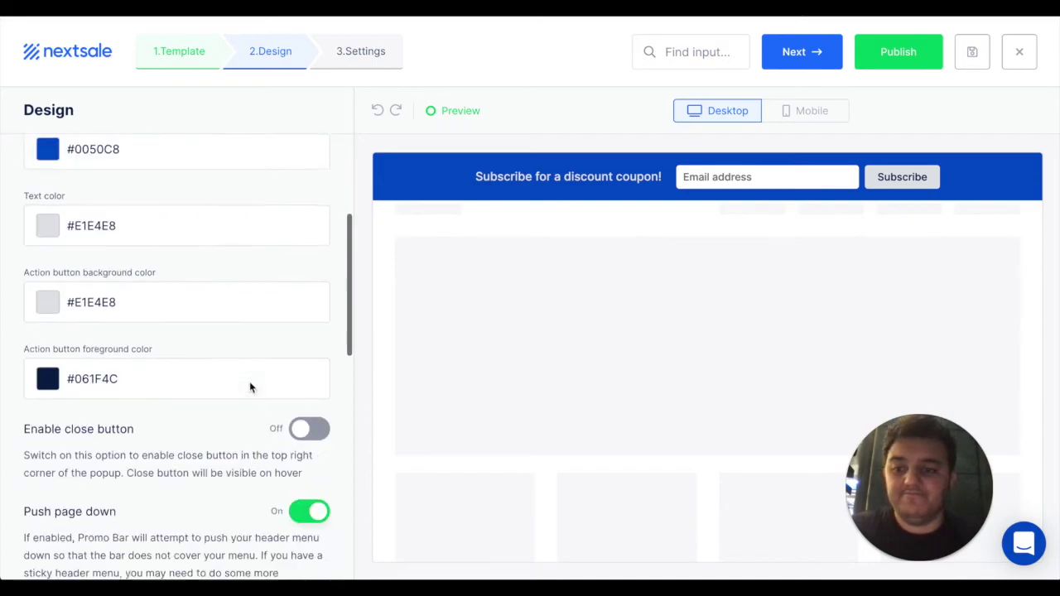
scroll(250, 385, down, 3)
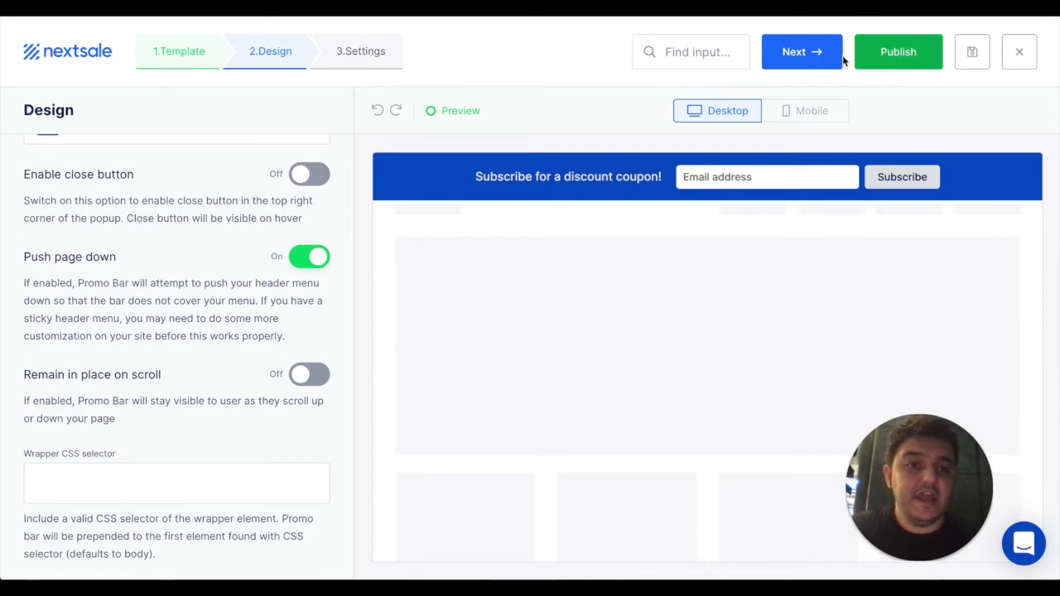
Review the promo bar's rules in Settings and publish it.
click(805, 51)
click(798, 236)
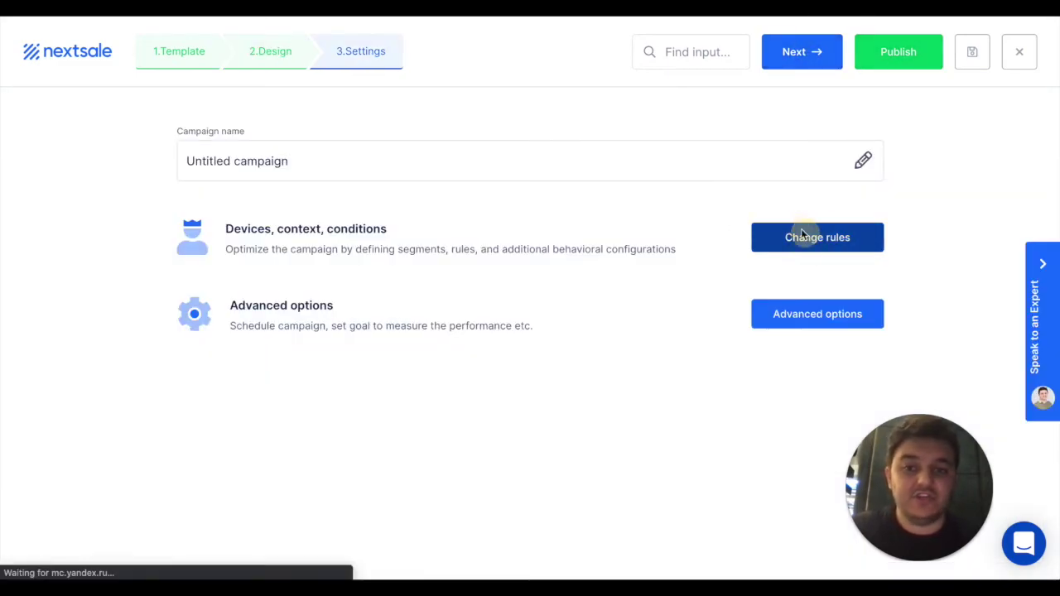
click(907, 51)
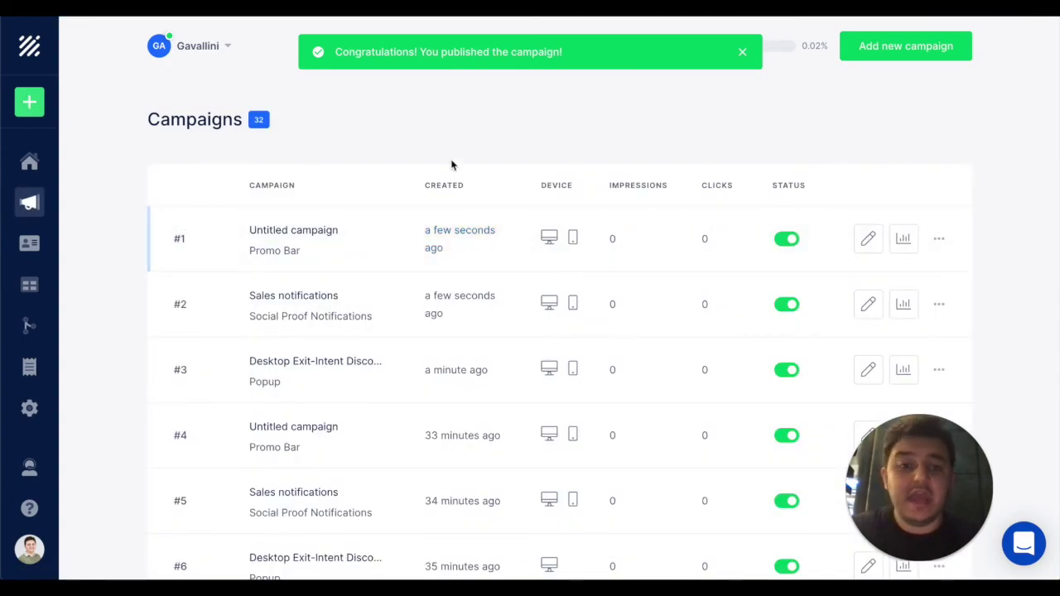
Open Integrations and view available services such as ActiveCampaign, Drip and Stripe.
click(38, 332)
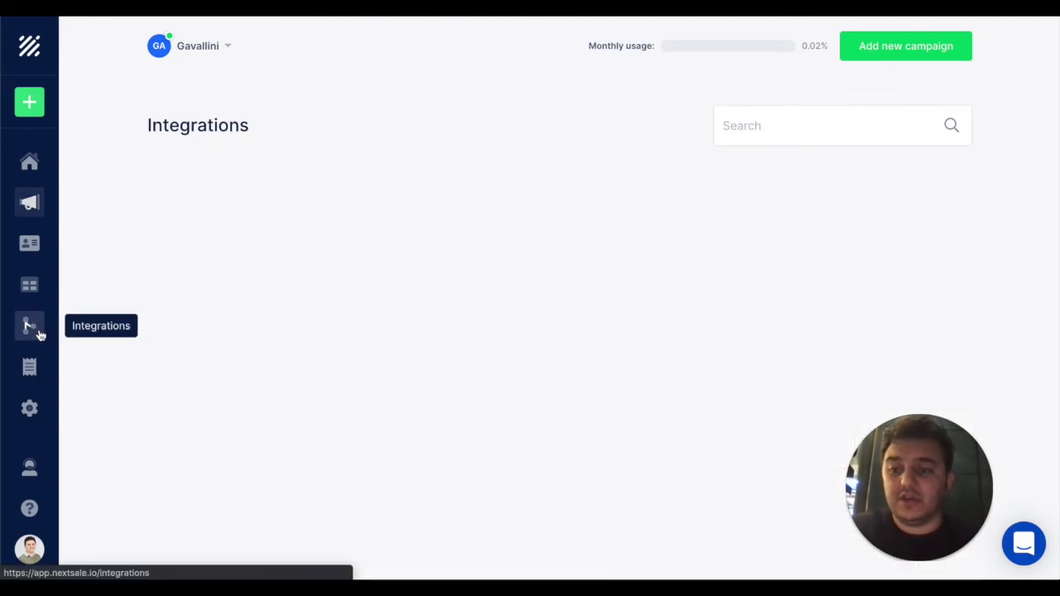
scroll(838, 277, down, 2)
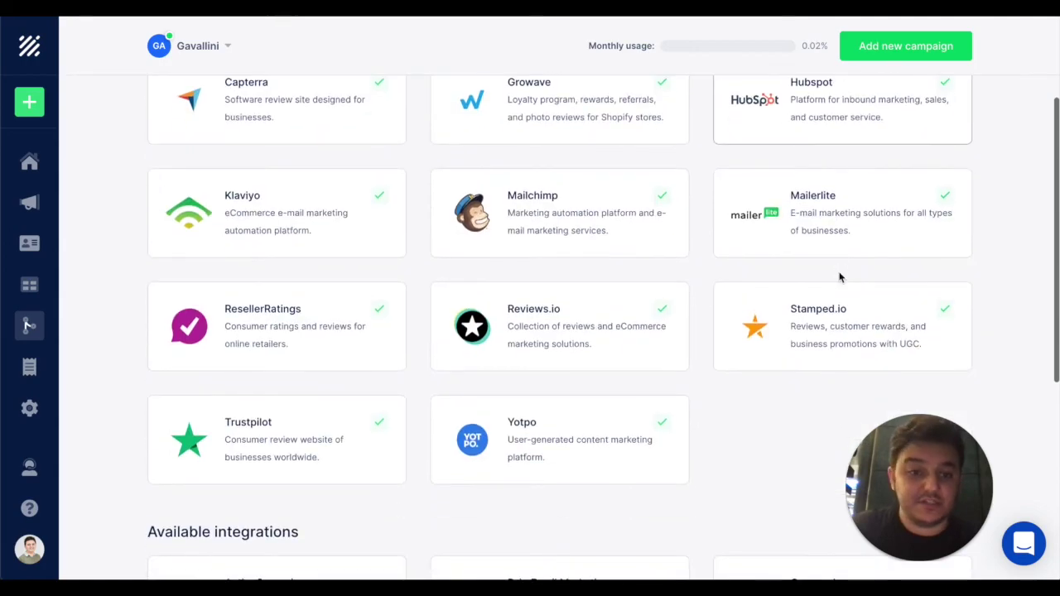
scroll(839, 278, down, 5)
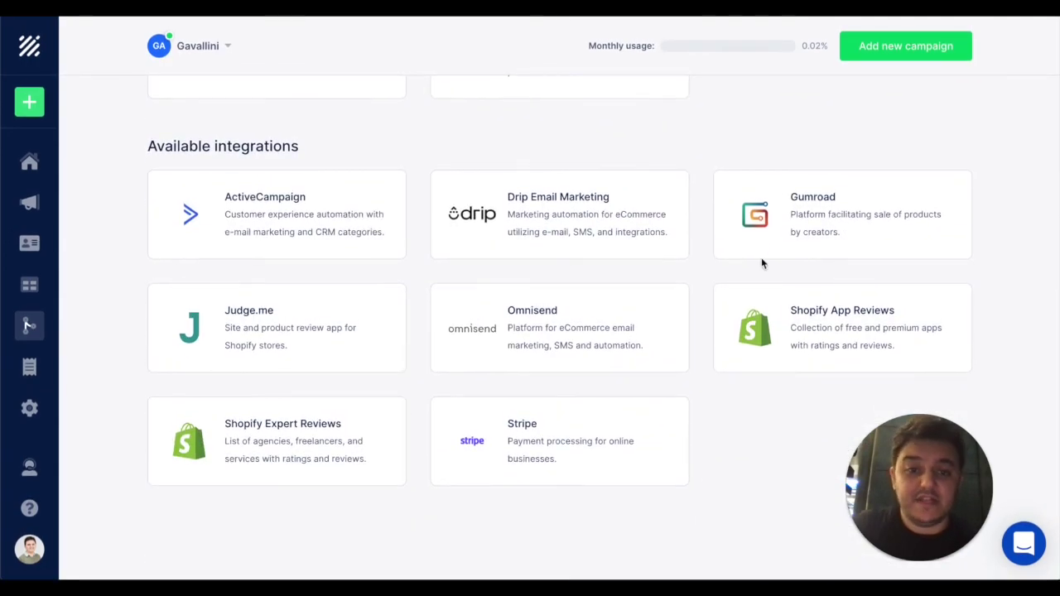